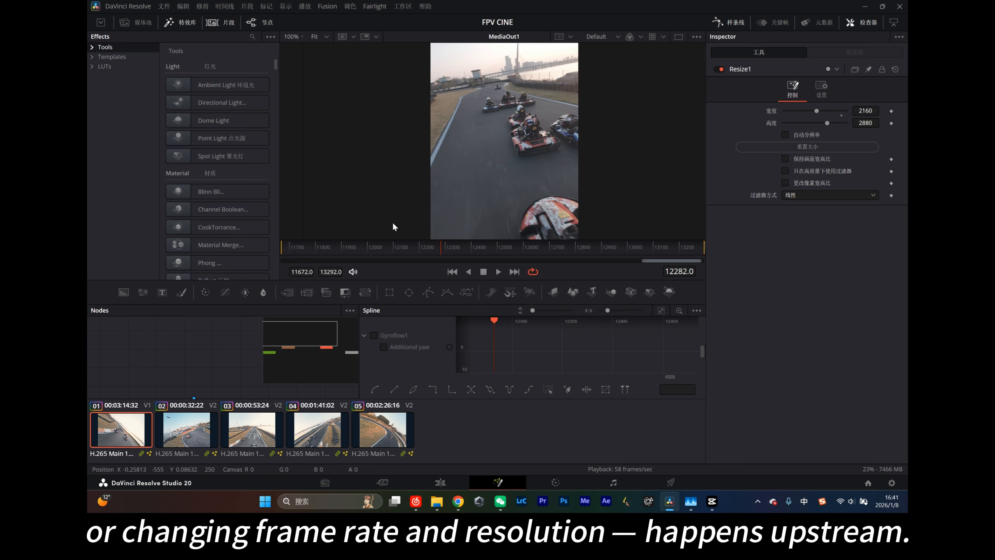
- Compare the first clip's grading node tree on the Color page with its Fusion composition
{"action": "left_click", "coordinate": [556, 482]}
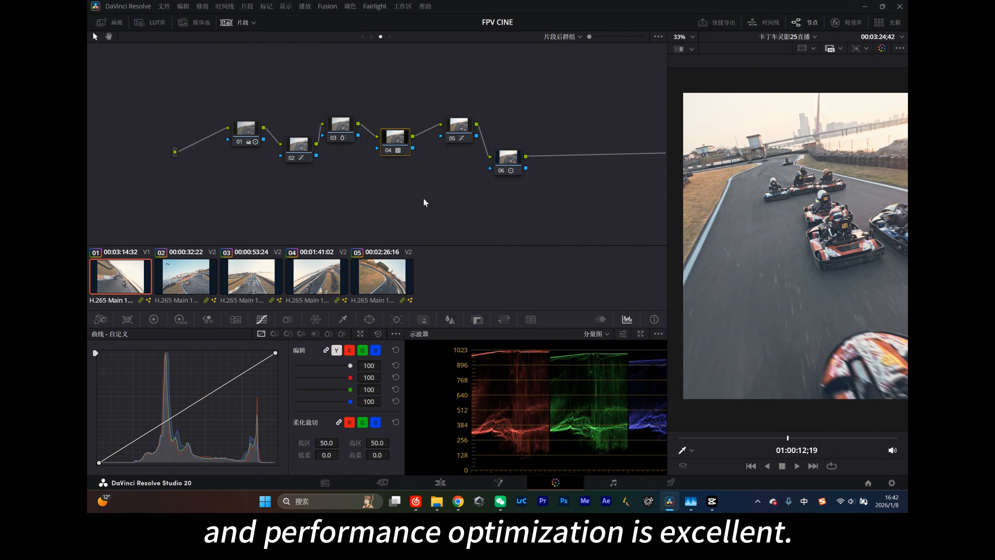
{"action": "left_click", "coordinate": [498, 482]}
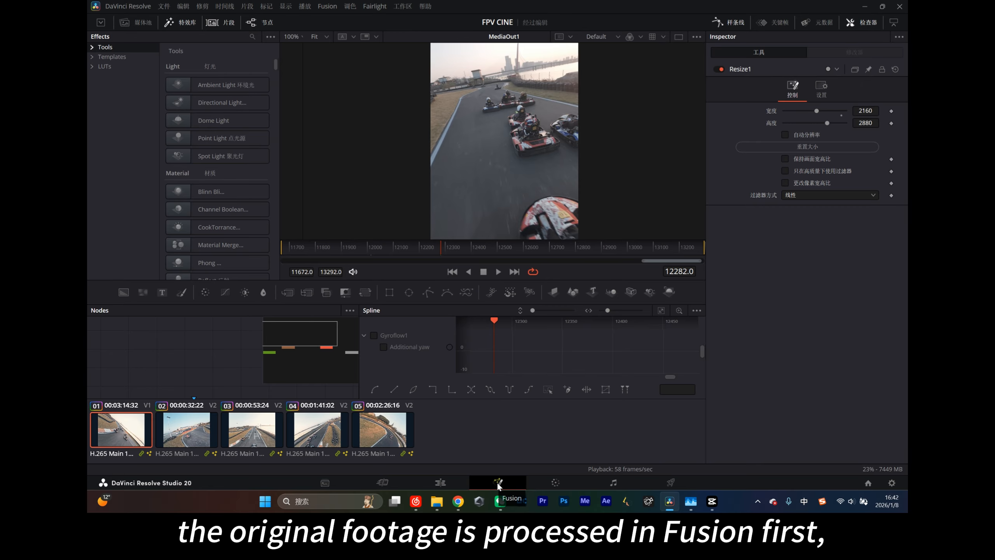
{"action": "left_click", "coordinate": [555, 482]}
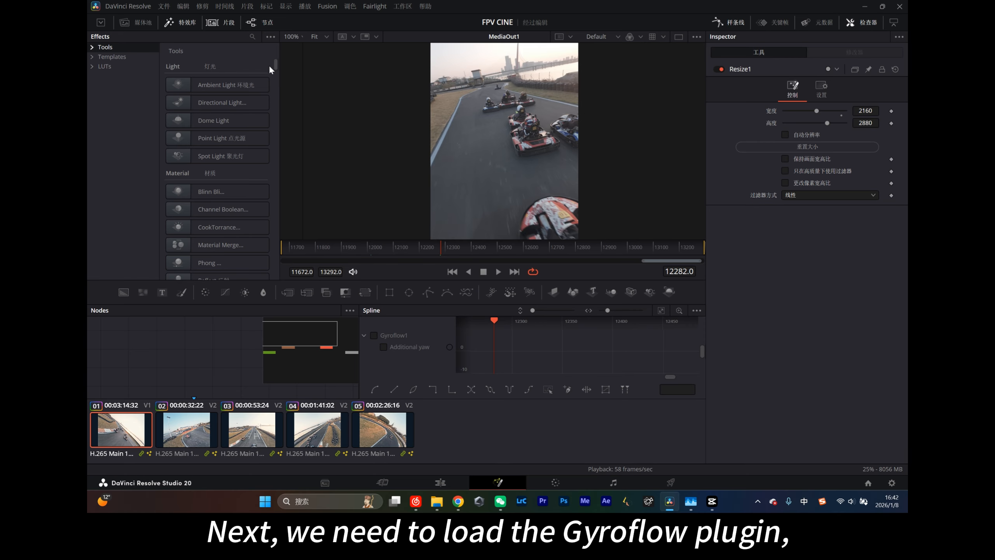
- Find Gyroflow in the Fusion effects with "gy" and add it to the first clip's composition
{"action": "scroll", "coordinate": [274, 75], "scroll_direction": "down", "scroll_amount": 4}
{"action": "left_click", "coordinate": [252, 36]}
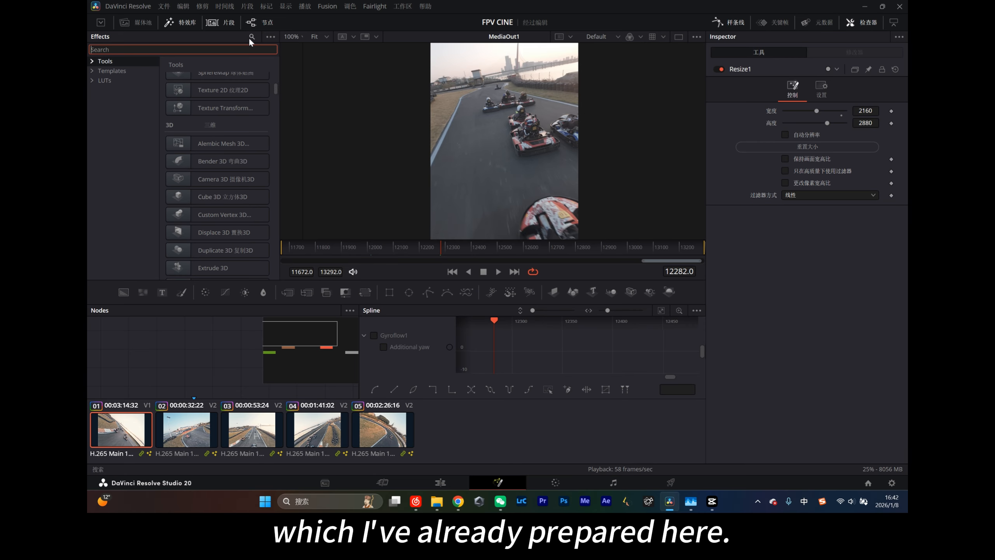
{"action": "type", "text": "gy"}
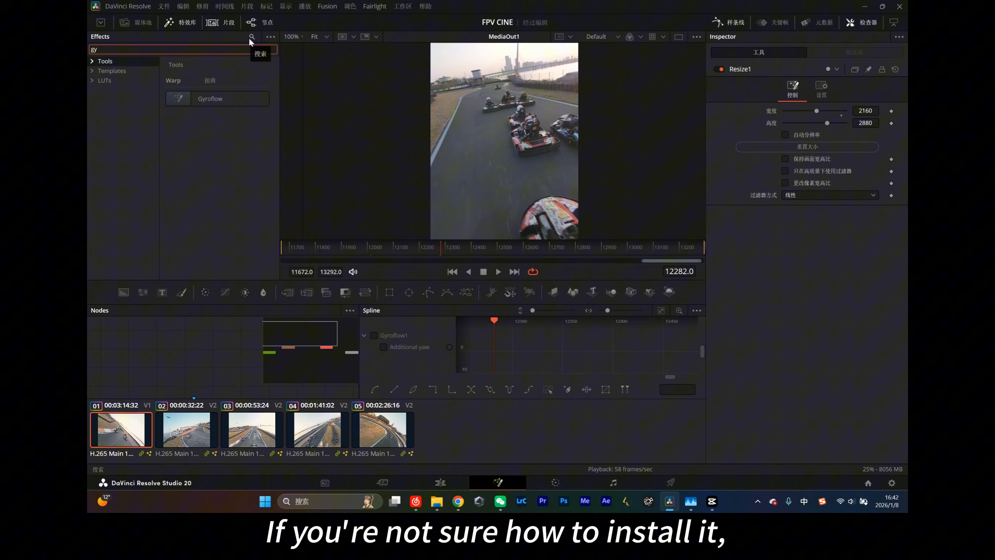
{"action": "double_click", "coordinate": [226, 96]}
{"action": "double_click", "coordinate": [210, 101]}
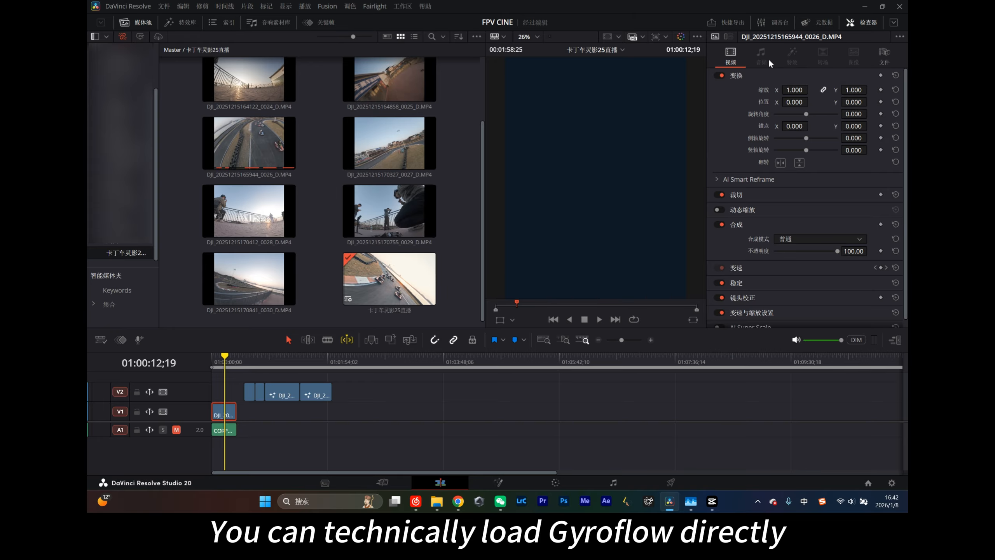
- Show the effects library on the Edit page and return to the third clip's Fusion composition
{"action": "scroll", "coordinate": [768, 58], "scroll_direction": "down", "scroll_amount": 1}
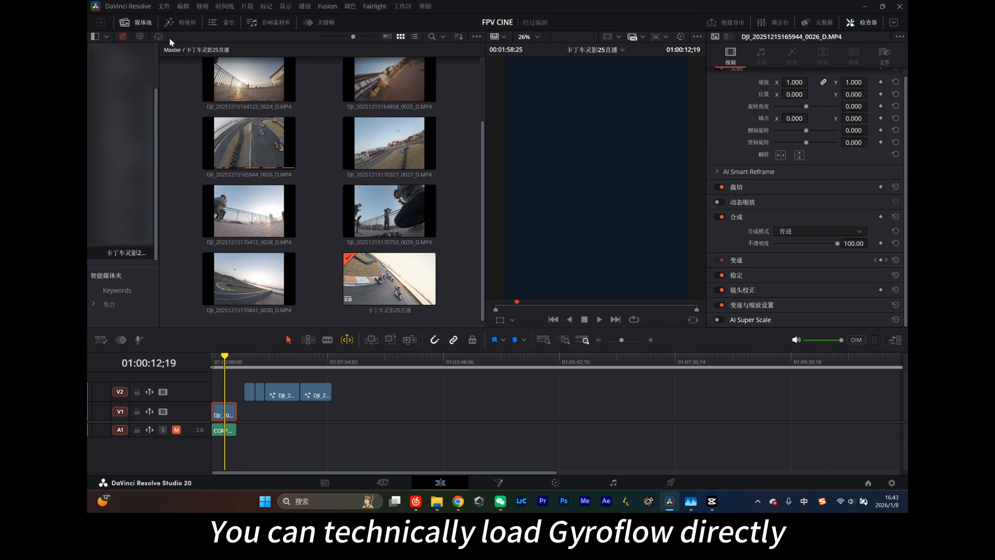
{"action": "left_click", "coordinate": [180, 22]}
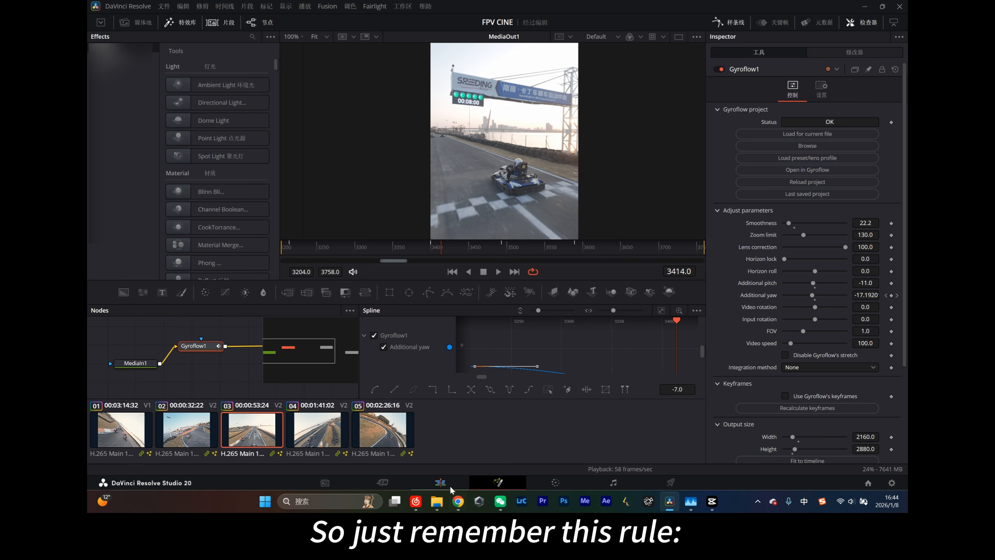
{"action": "left_click", "coordinate": [449, 485]}
{"action": "left_click", "coordinate": [512, 475]}
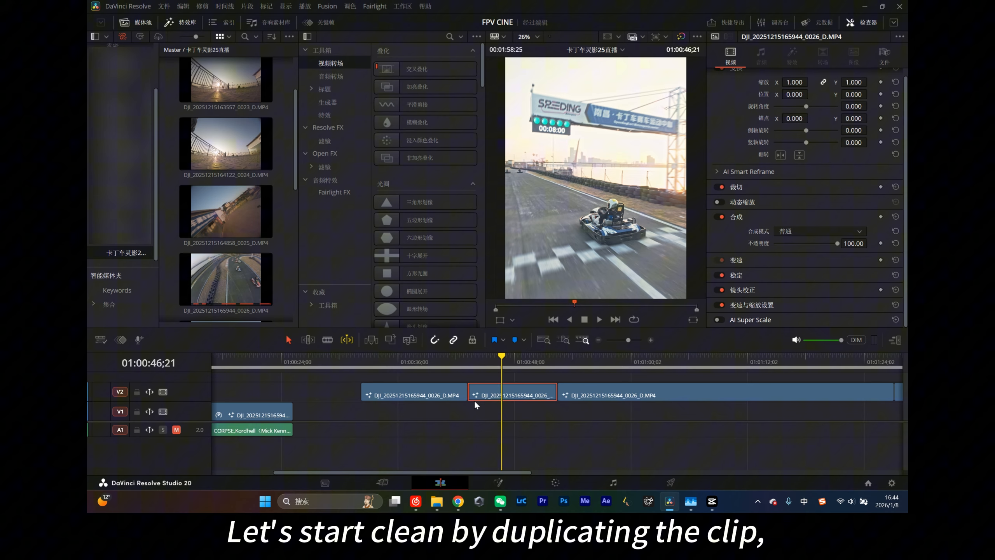
- Duplicate the third clip to the empty end of track V2, and delete the Gyroflow and Resize nodes from the copy's Fusion composition
{"action": "scroll", "coordinate": [322, 393], "scroll_direction": "down", "scroll_amount": 3}
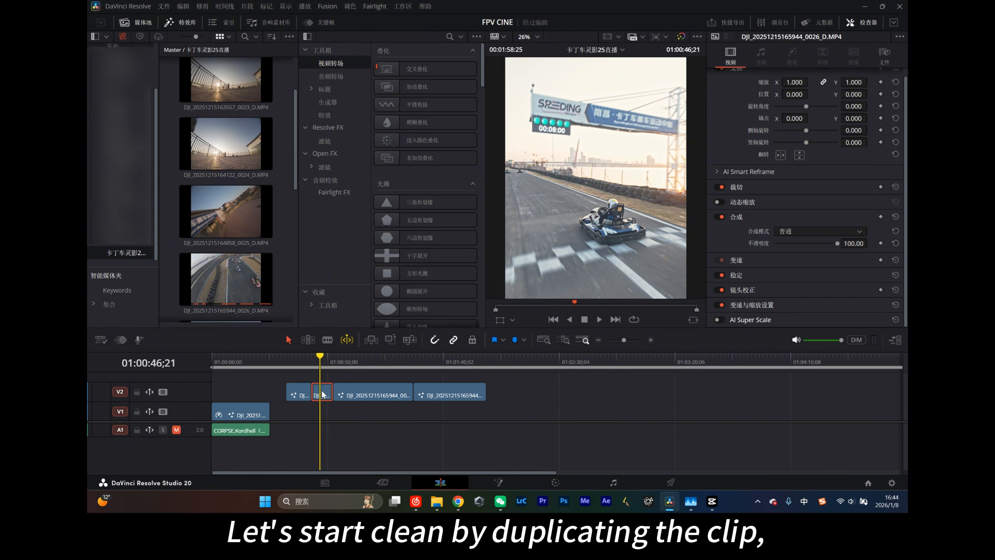
{"action": "left_click_drag", "start_coordinate": [321, 394], "coordinate": [512, 394]}
{"action": "left_click", "coordinate": [509, 363]}
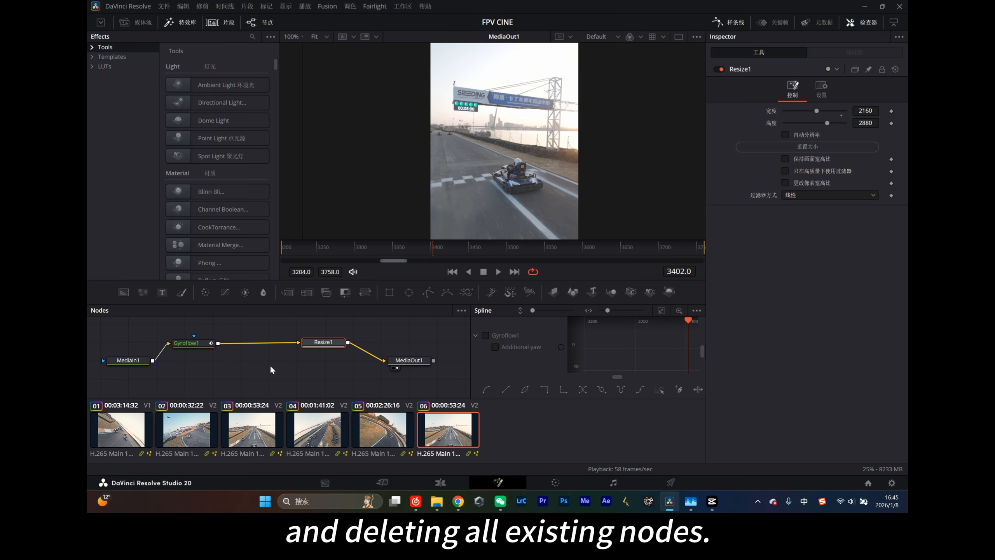
{"action": "left_click_drag", "start_coordinate": [361, 369], "coordinate": [155, 321]}
{"action": "key", "text": "Delete"}
- Search the Fusion effects for "gy" and insert a Gyroflow node between MediaIn1 and MediaOut1
{"action": "key", "text": "ctrl+f"}
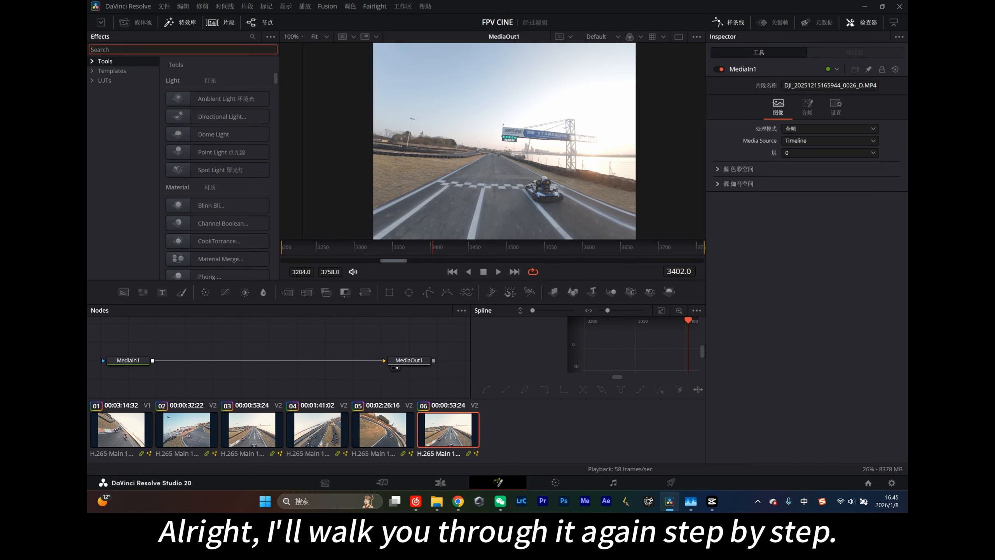
{"action": "type", "text": "gy"}
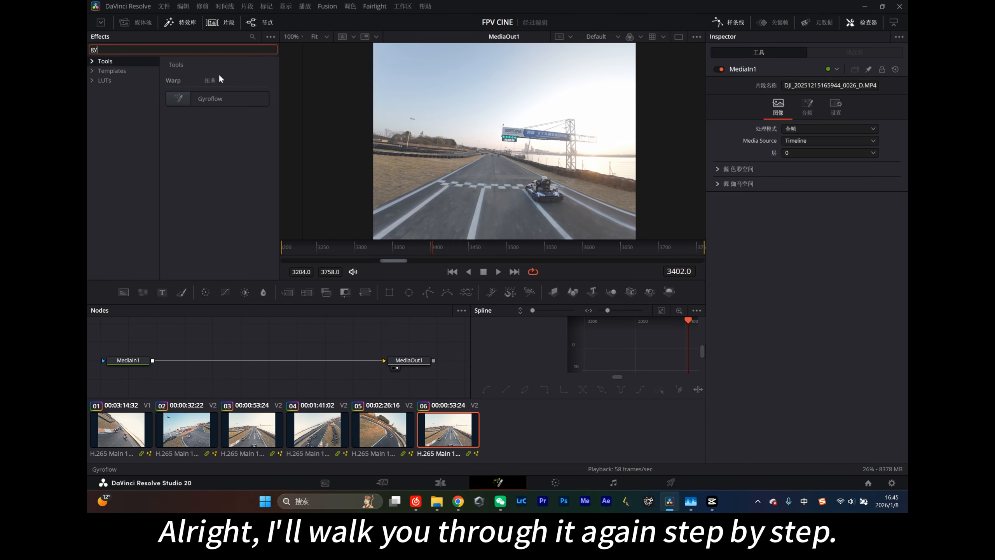
{"action": "left_click_drag", "start_coordinate": [216, 99], "coordinate": [227, 300]}
{"action": "left_click_drag", "start_coordinate": [234, 360], "coordinate": [233, 357]}
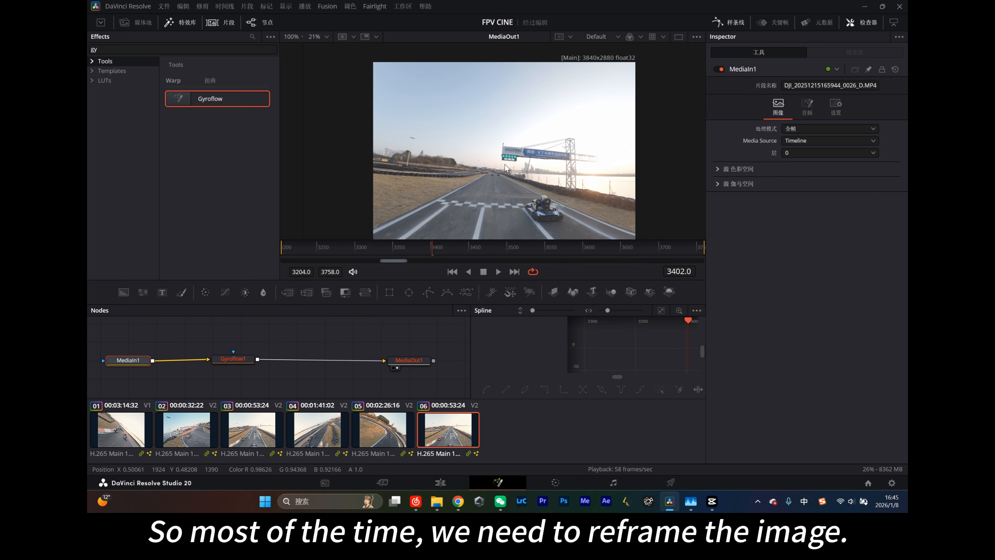
- Reposition the Gyroflow node slightly in the node graph and load its gyro data for the current file
{"action": "left_click", "coordinate": [241, 362]}
{"action": "left_click_drag", "start_coordinate": [241, 361], "coordinate": [253, 352]}
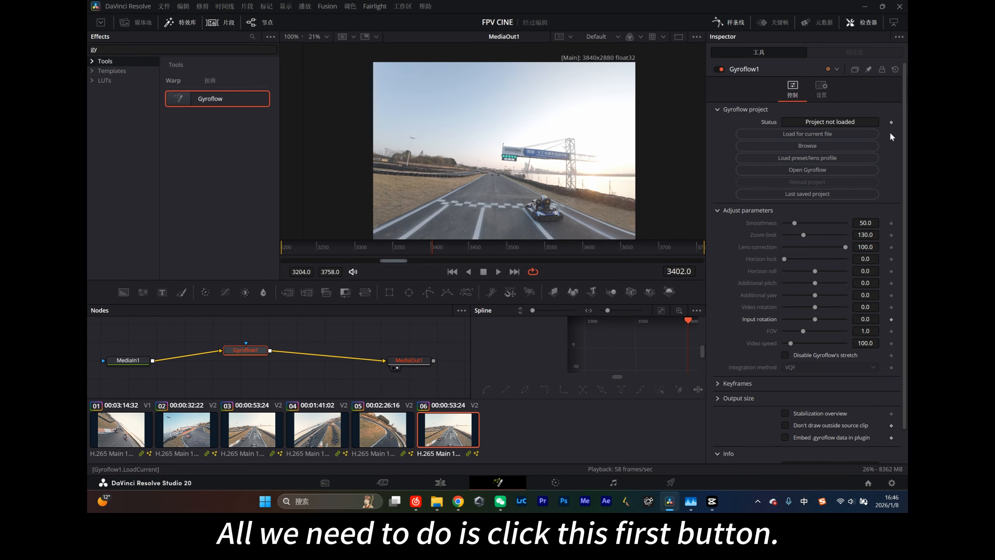
{"action": "left_click", "coordinate": [801, 134]}
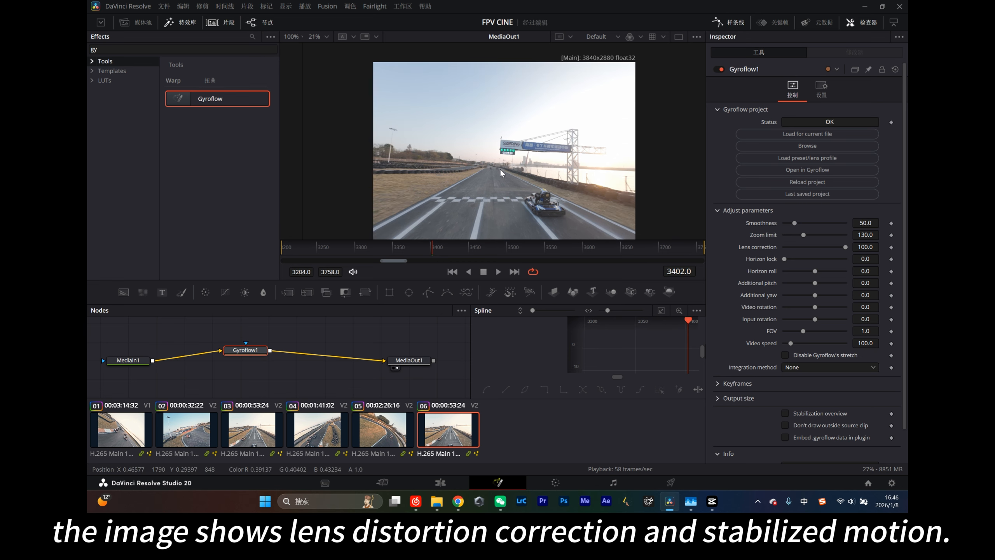
- Examine the loaded project and lens profile in the Gyroflow node's information
{"action": "scroll", "coordinate": [786, 395], "scroll_direction": "down", "scroll_amount": 2}
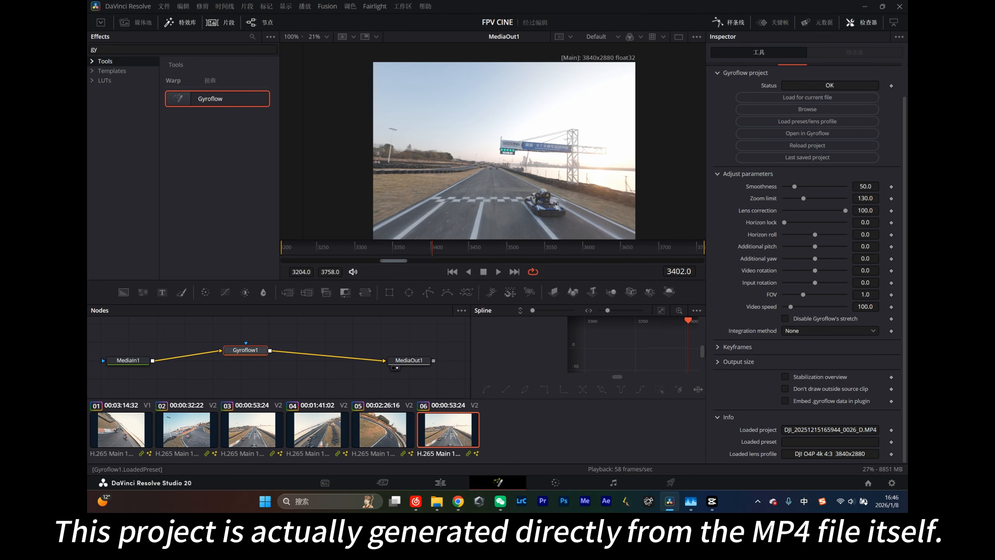
{"action": "left_click_drag", "start_coordinate": [784, 430], "coordinate": [883, 431]}
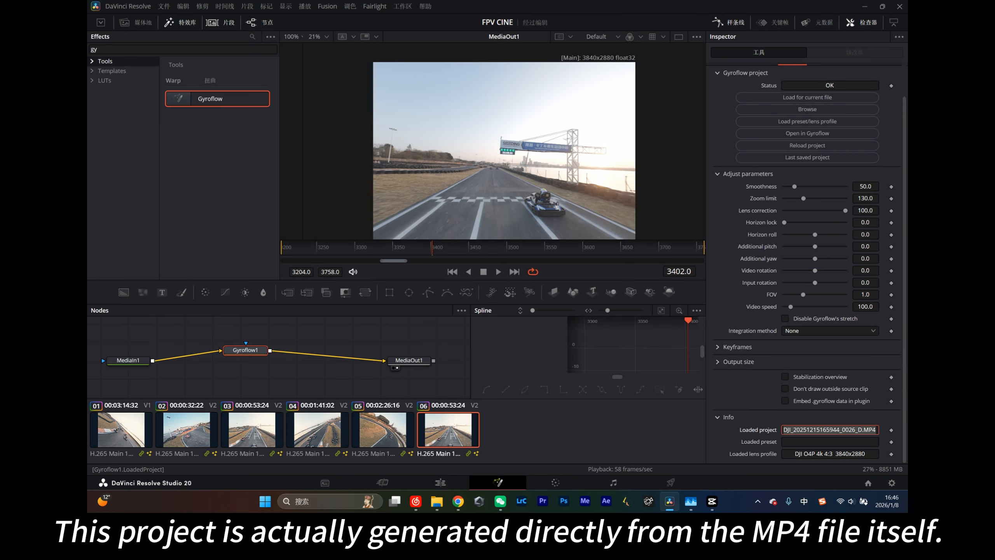
{"action": "left_click", "coordinate": [858, 430]}
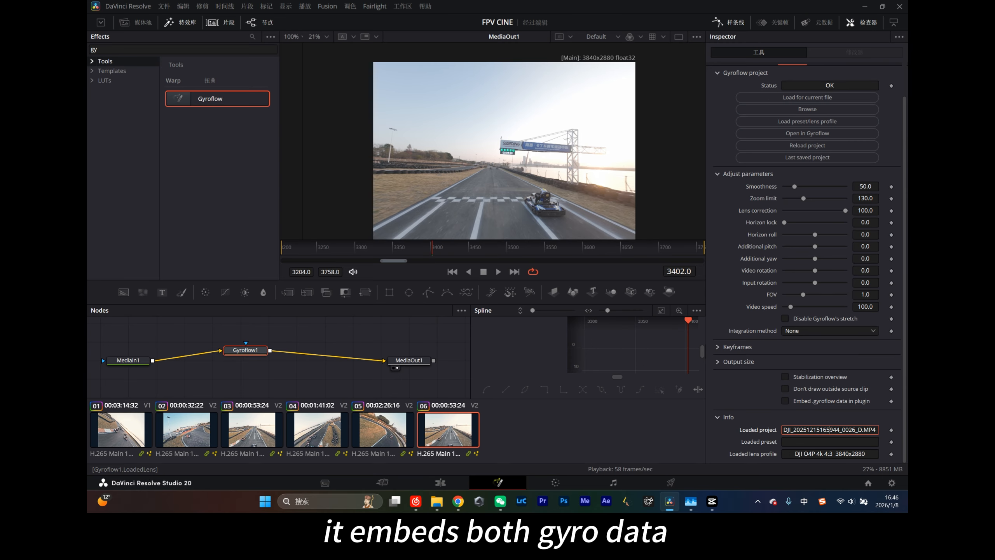
{"action": "scroll", "coordinate": [789, 236], "scroll_direction": "up", "scroll_amount": 2}
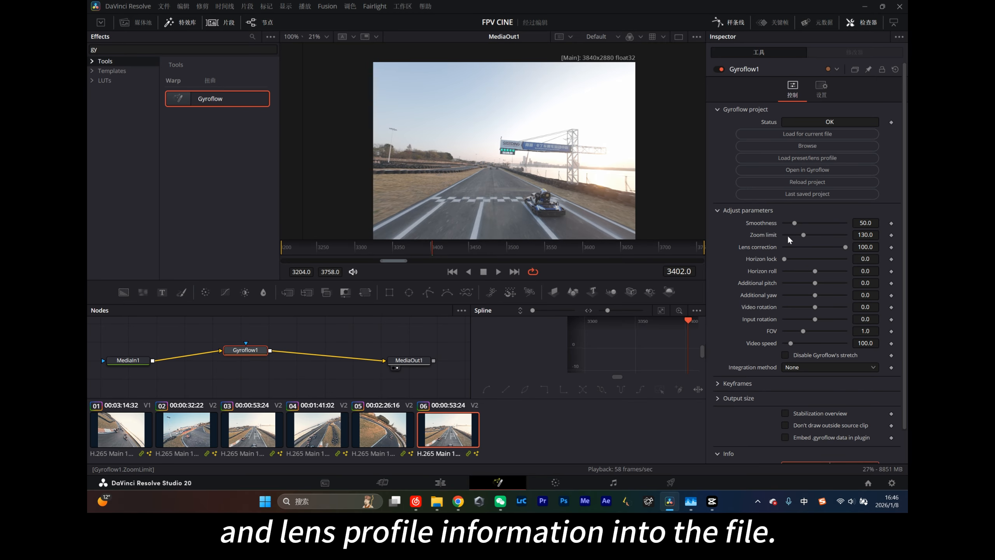
{"action": "scroll", "coordinate": [740, 281], "scroll_direction": "down", "scroll_amount": 2}
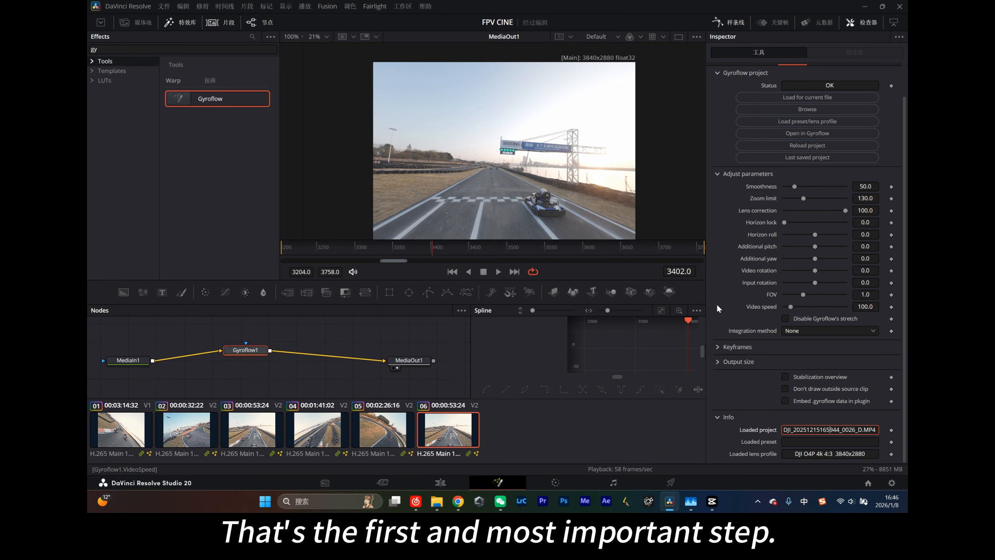
- Check the timeline's resolution settings and set the Gyroflow node's output width to 2160
{"action": "left_click", "coordinate": [718, 361]}
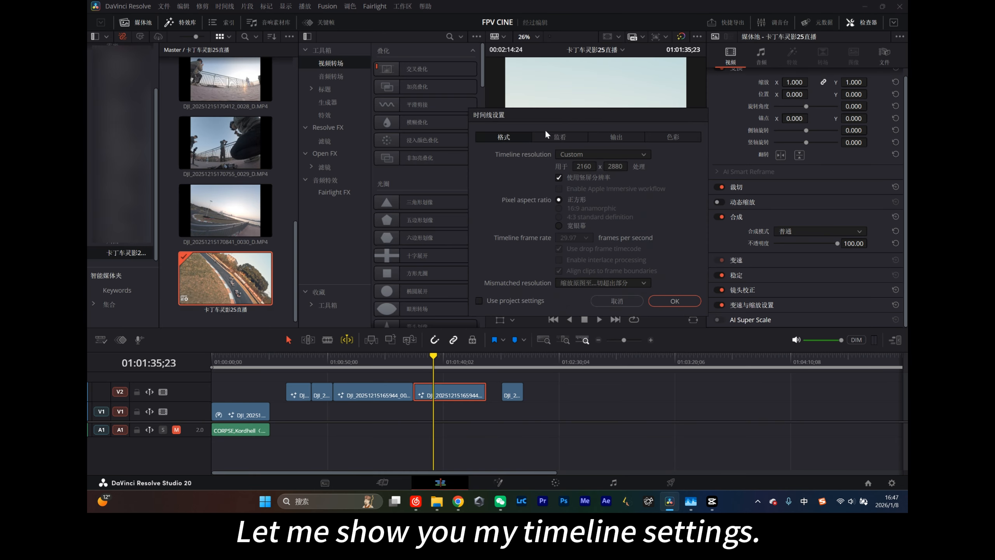
{"action": "left_click_drag", "start_coordinate": [565, 113], "coordinate": [553, 108]}
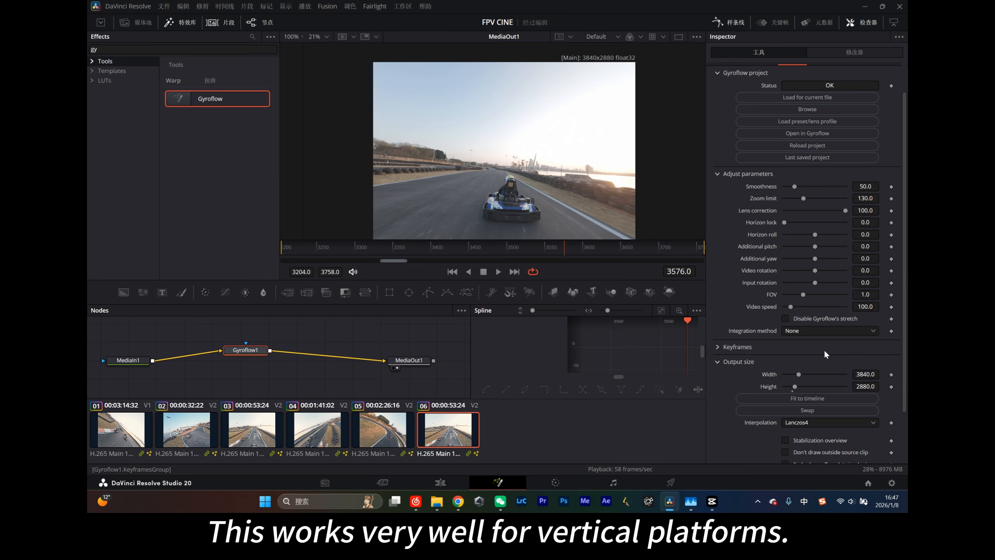
{"action": "scroll", "coordinate": [833, 346], "scroll_direction": "down", "scroll_amount": 2}
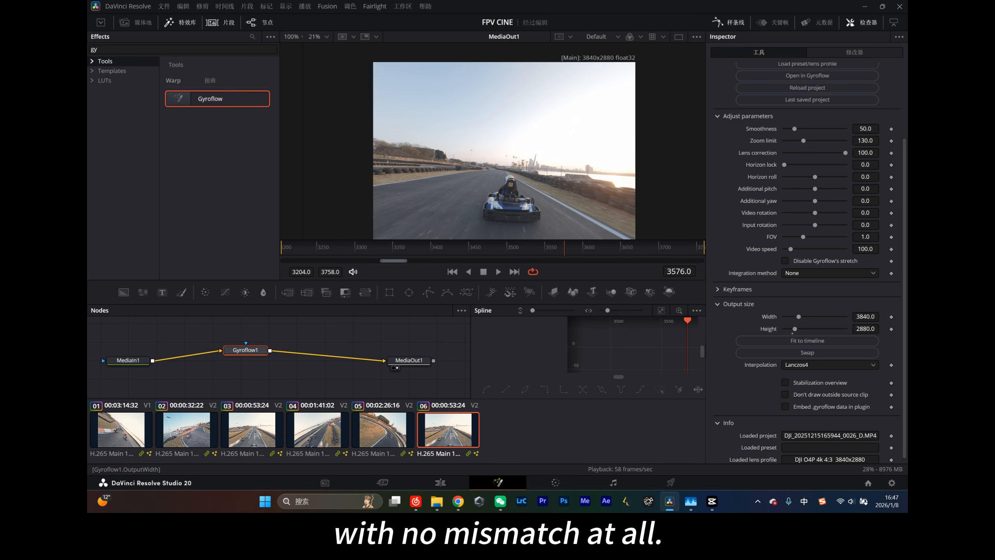
{"action": "double_click", "coordinate": [865, 317]}
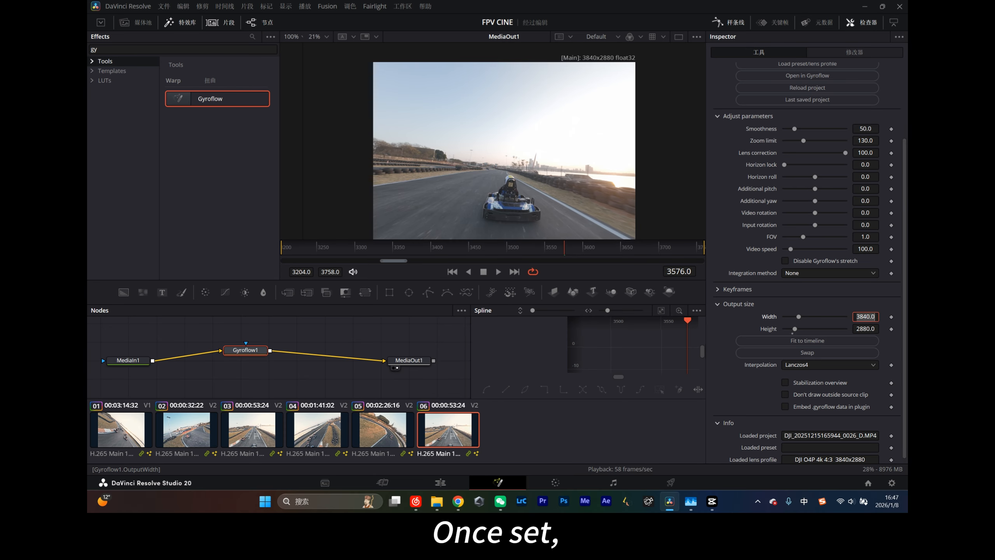
{"action": "type", "text": "2160"}
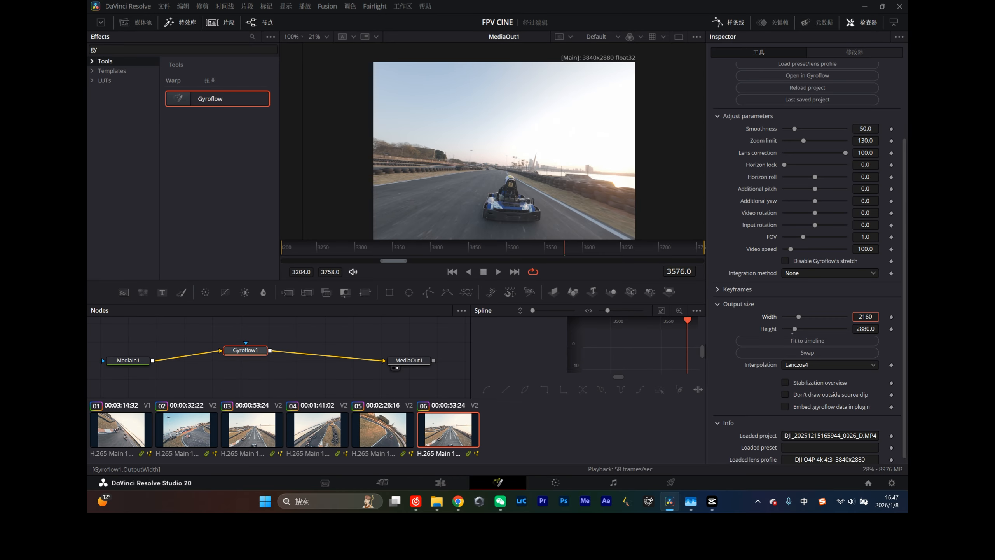
{"action": "key", "text": "Tab"}
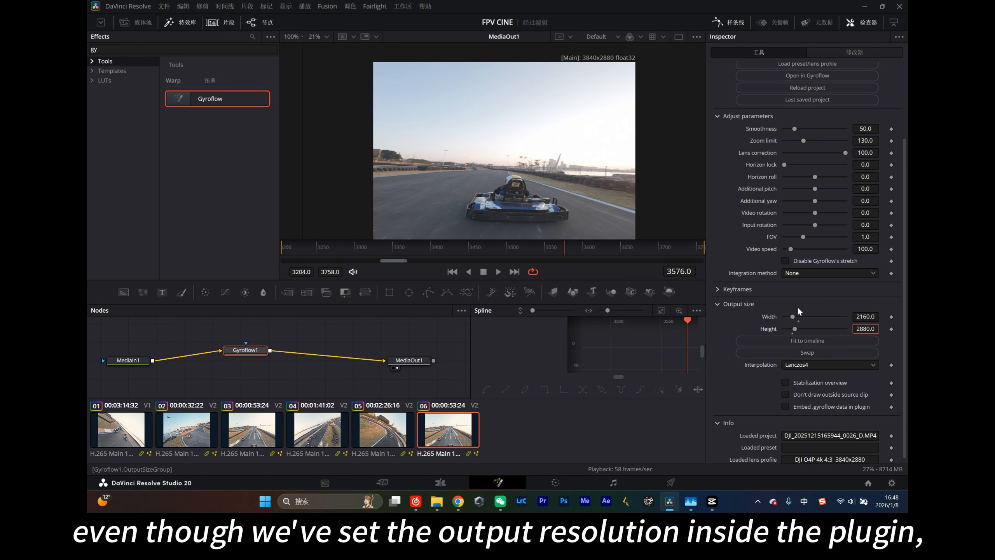
{"action": "left_click", "coordinate": [724, 332]}
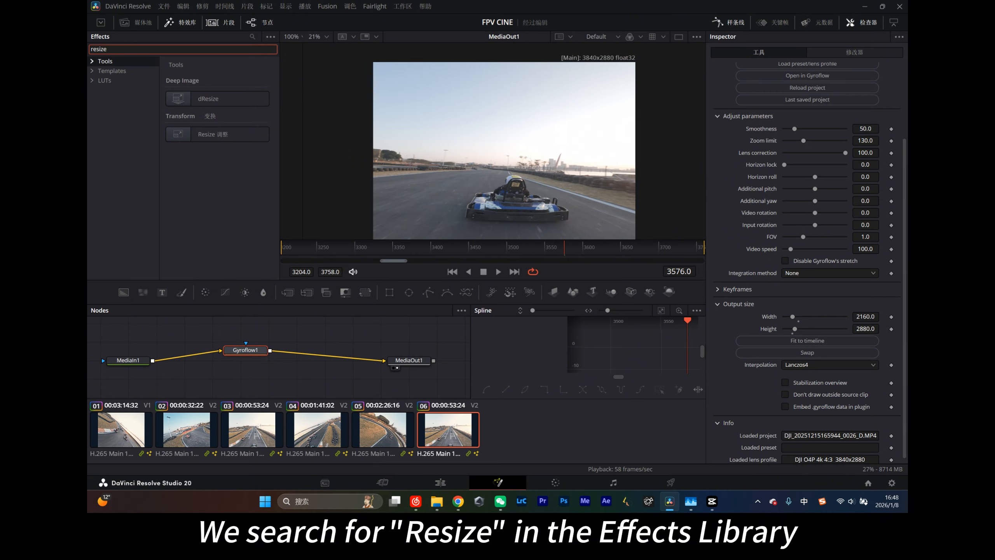
- Insert a Resize node between Gyroflow1 and MediaOut1
{"action": "left_click_drag", "start_coordinate": [228, 140], "coordinate": [339, 289]}
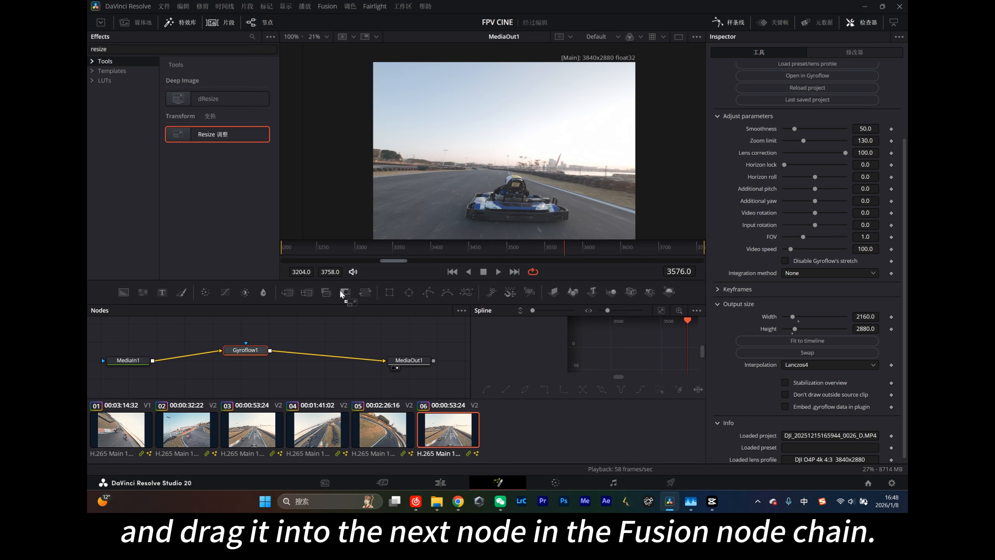
{"action": "left_click_drag", "start_coordinate": [339, 351], "coordinate": [339, 357]}
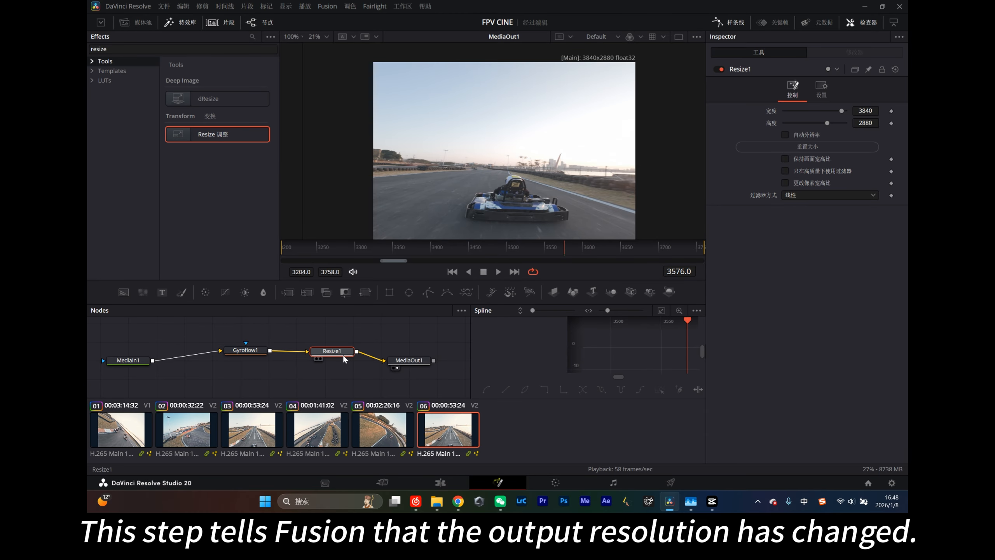
{"action": "mouse_move", "coordinate": [343, 354]}
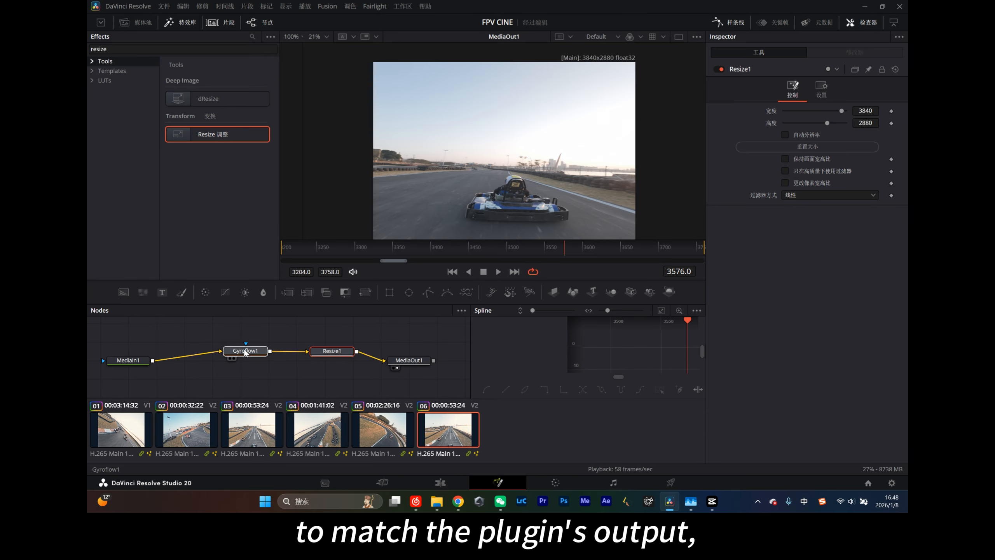
- Set the Resize node's width to 2160, inspect the reframed preview, and return to the Edit page
{"action": "left_click", "coordinate": [865, 111]}
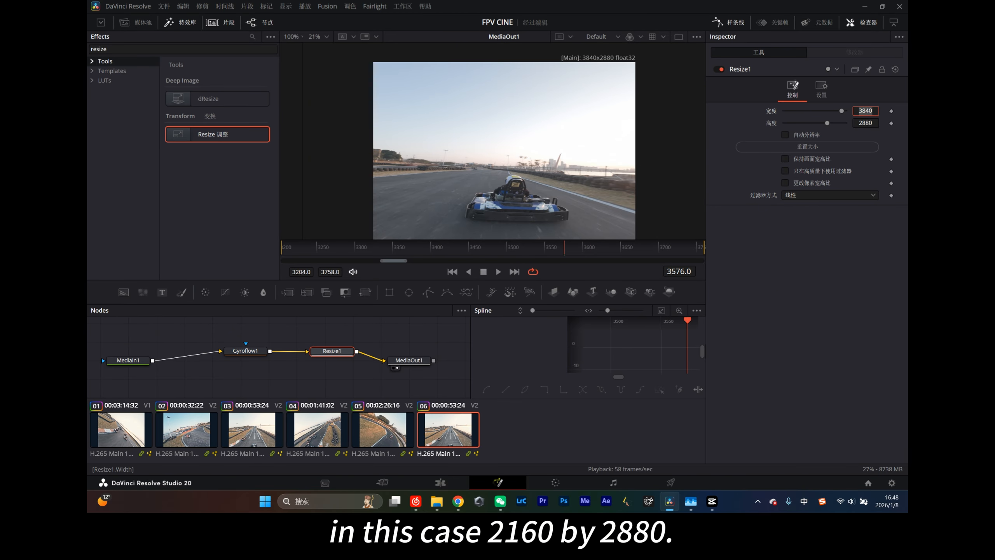
{"action": "type", "text": "2160"}
{"action": "key", "text": "Return"}
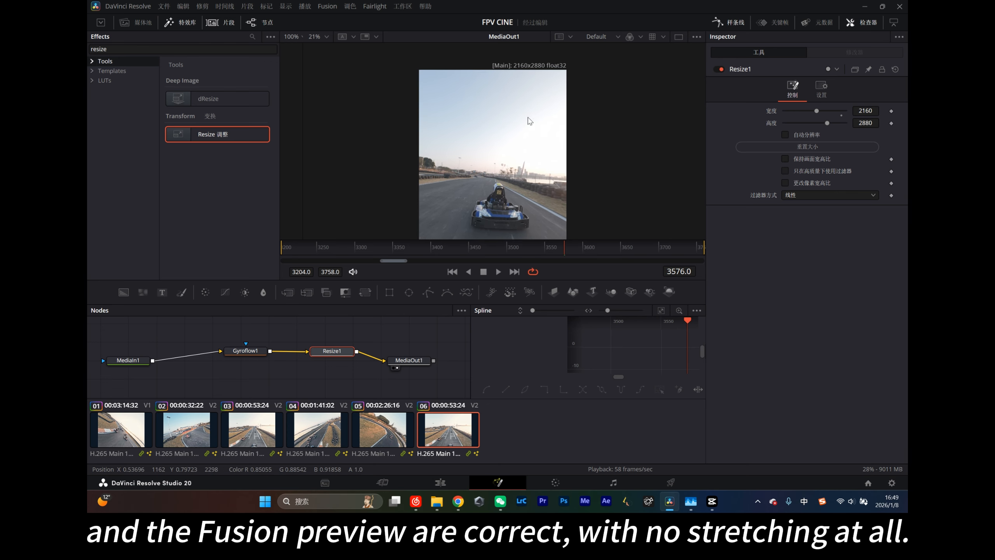
{"action": "left_click_drag", "start_coordinate": [490, 99], "coordinate": [540, 94]}
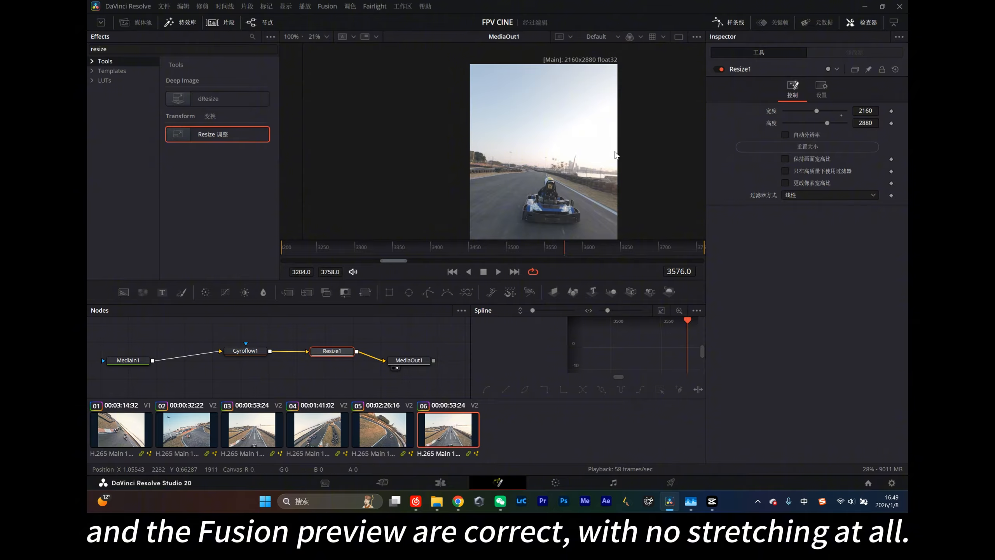
{"action": "left_click", "coordinate": [454, 481]}
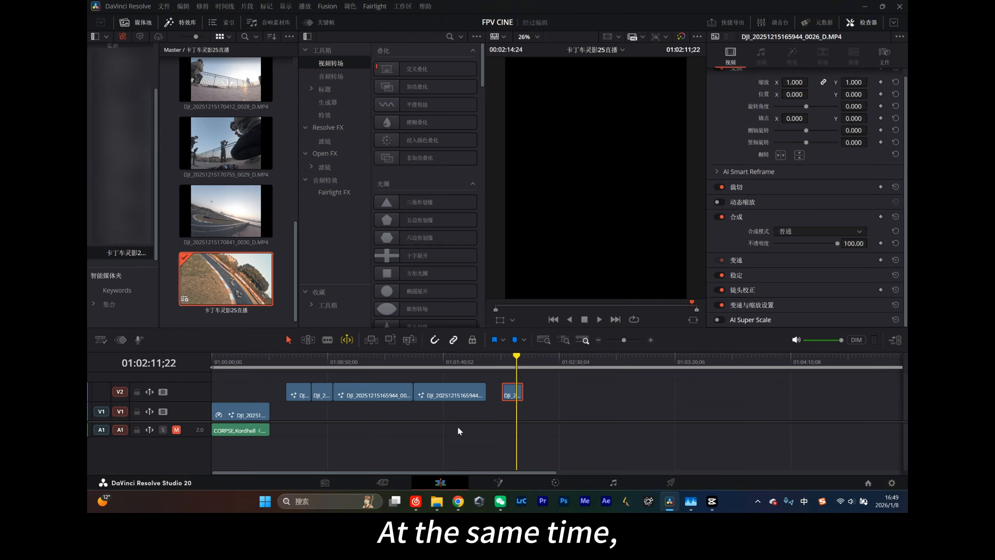
- Check the video attributes of the clip under the playhead and close them without making changes
{"action": "right_click", "coordinate": [513, 394]}
{"action": "left_click", "coordinate": [540, 361]}
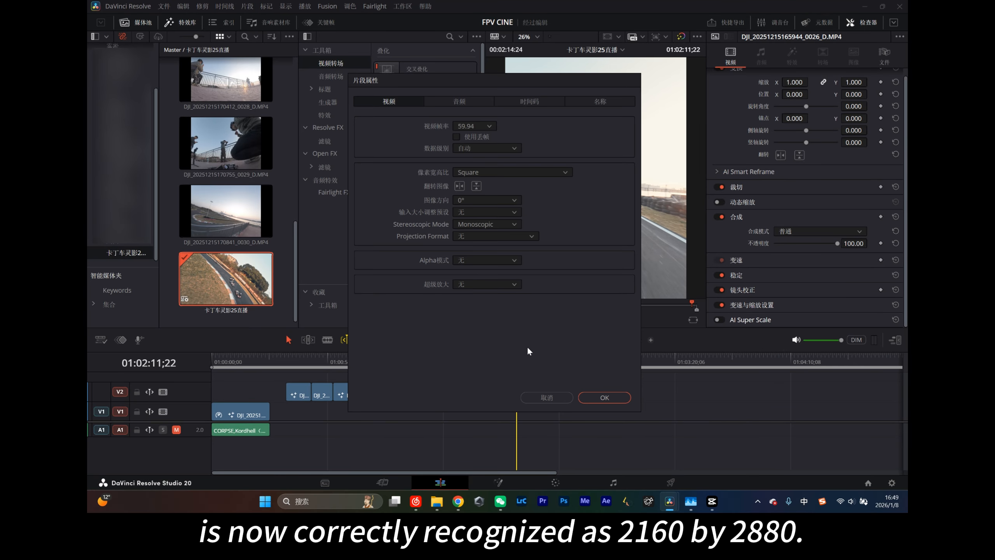
{"action": "left_click", "coordinate": [551, 401]}
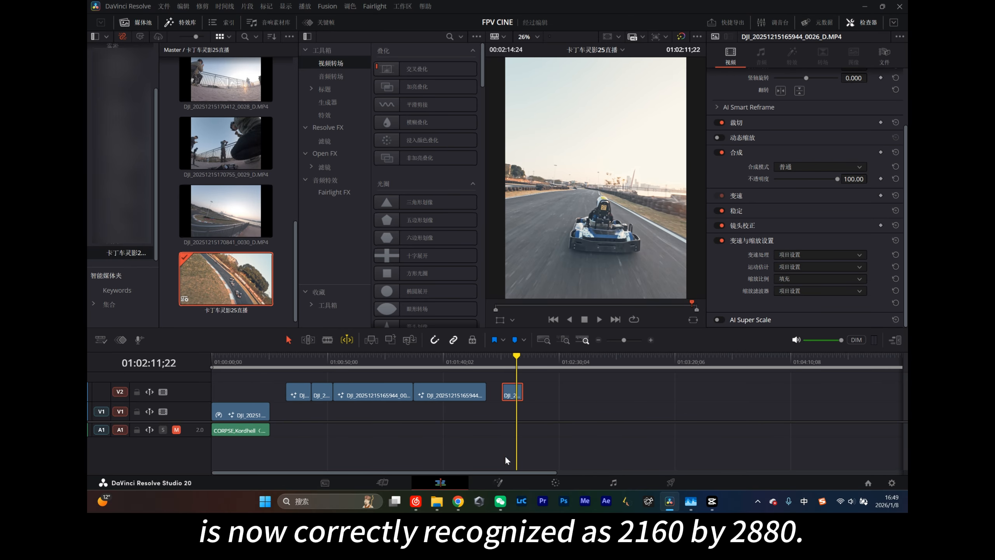
- Disable the Resize1 node in Fusion, set the clip's scaling to Fill (填充), and compare the Edit and Fusion previews
{"action": "left_click", "coordinate": [484, 488]}
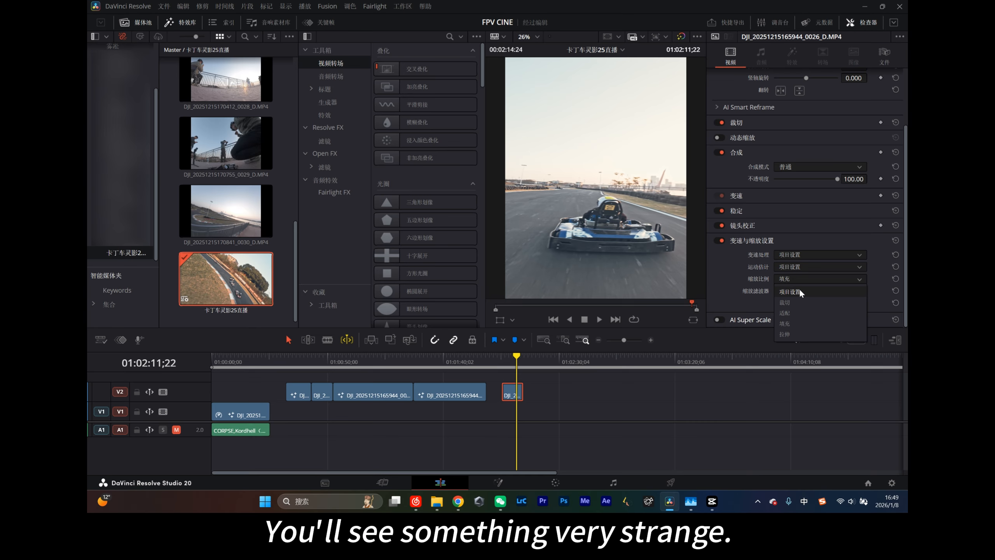
{"action": "left_click", "coordinate": [793, 323]}
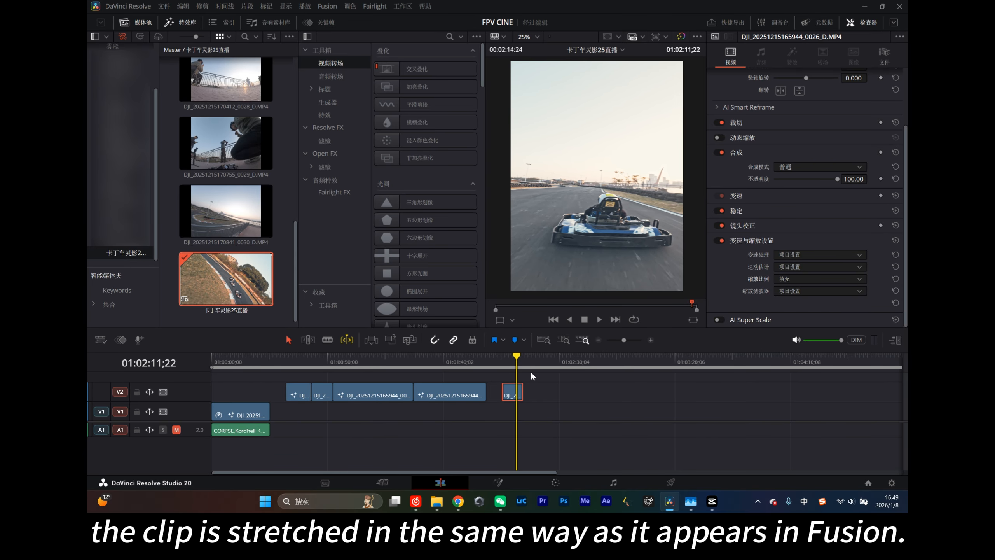
{"action": "left_click", "coordinate": [498, 483]}
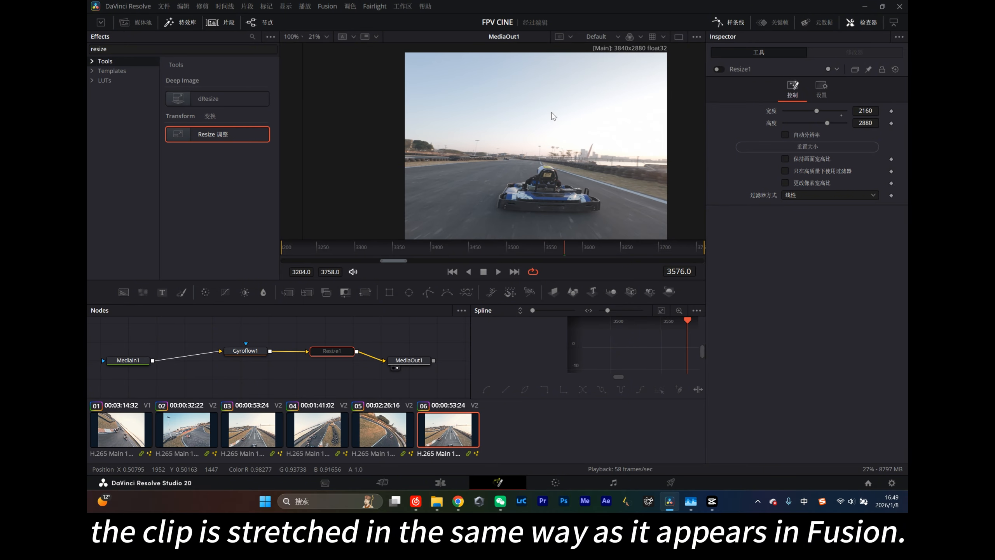
{"action": "left_click", "coordinate": [440, 482]}
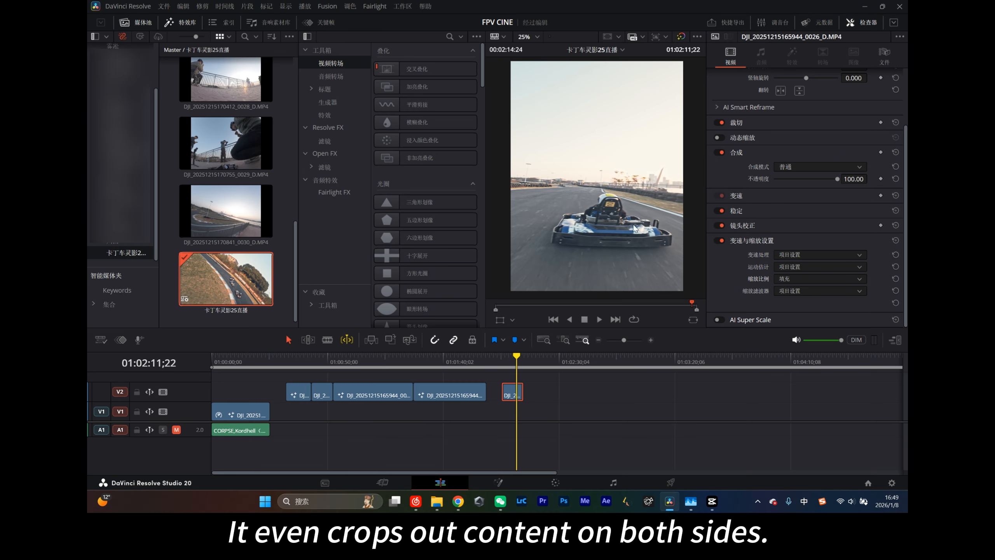
- Set the clip's scaling to Stretch (拉伸) in its retime and scaling settings
{"action": "left_click", "coordinate": [787, 278]}
{"action": "left_click", "coordinate": [792, 331]}
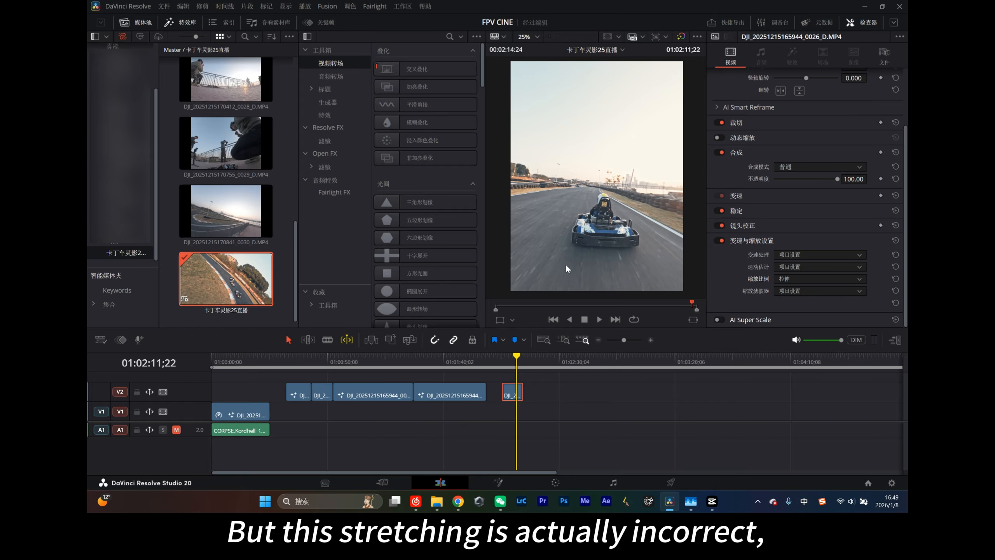
{"action": "left_click", "coordinate": [498, 481]}
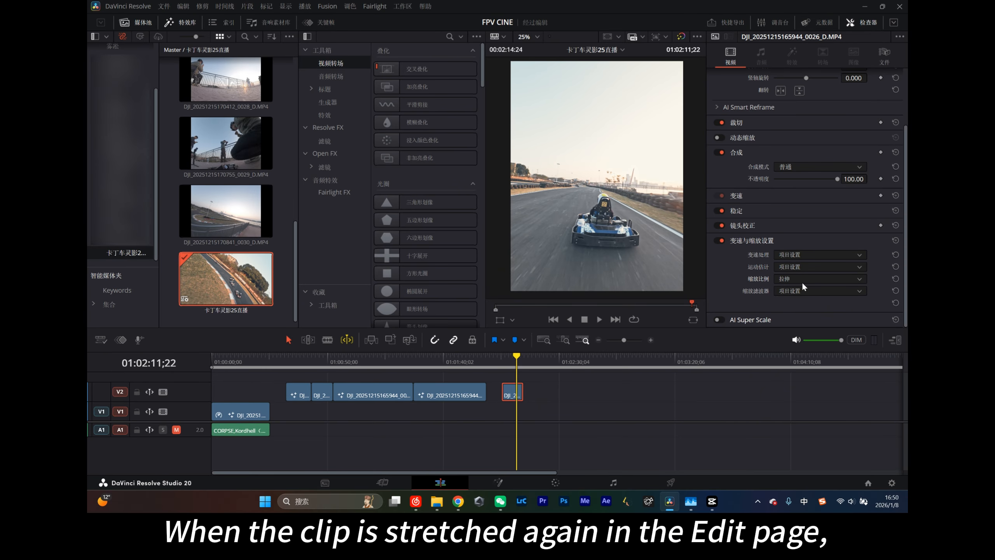
{"action": "left_click", "coordinate": [804, 277]}
{"action": "left_click", "coordinate": [808, 281]}
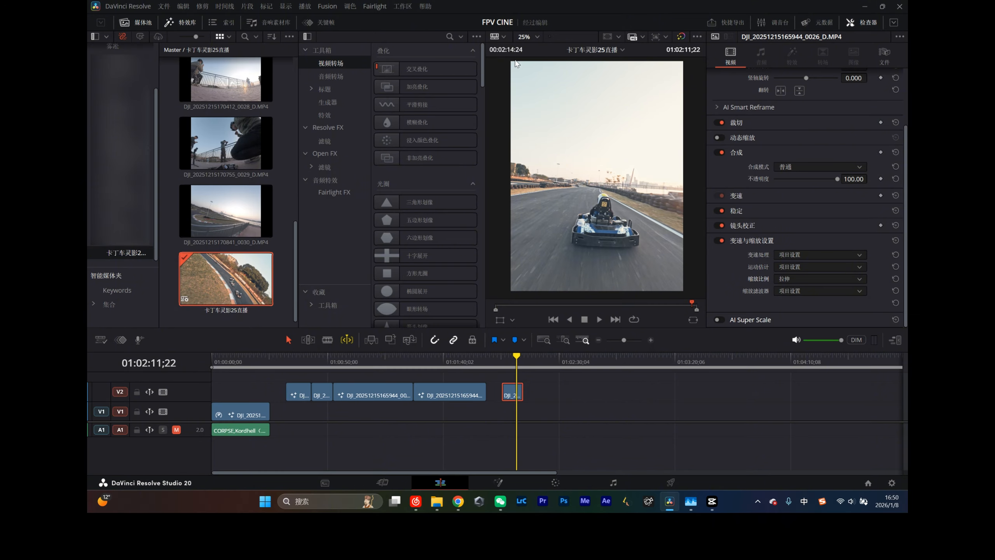
- Inspect the stretched kart footage at 100% preview size and review the available scaling options
{"action": "left_click", "coordinate": [527, 35]}
{"action": "left_click", "coordinate": [558, 108]}
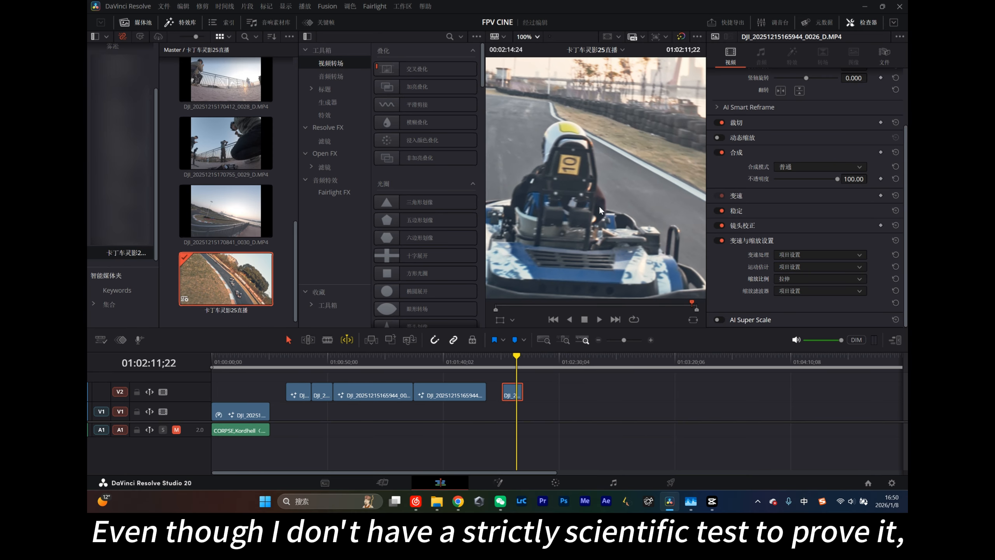
{"action": "left_click_drag", "start_coordinate": [598, 205], "coordinate": [662, 205]}
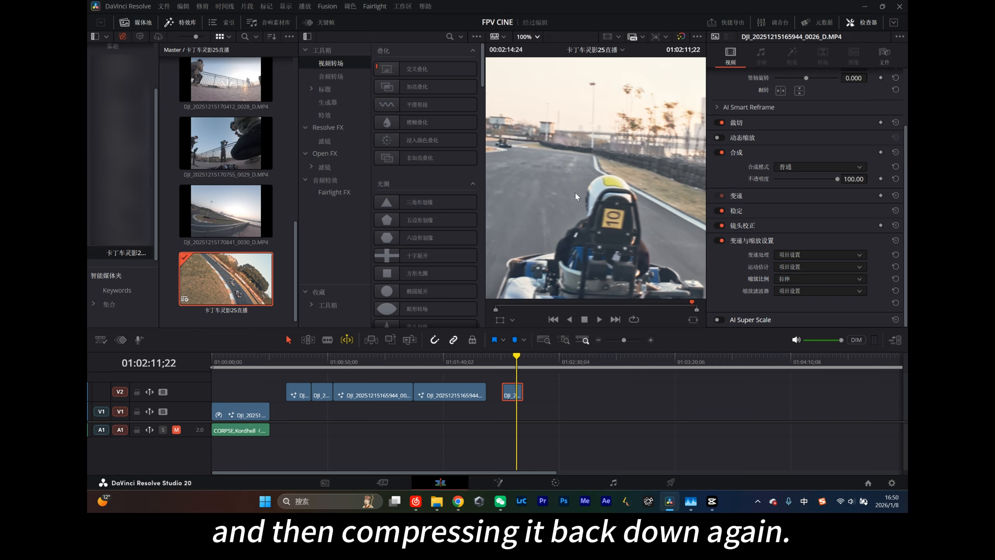
{"action": "left_click_drag", "start_coordinate": [575, 191], "coordinate": [656, 164]}
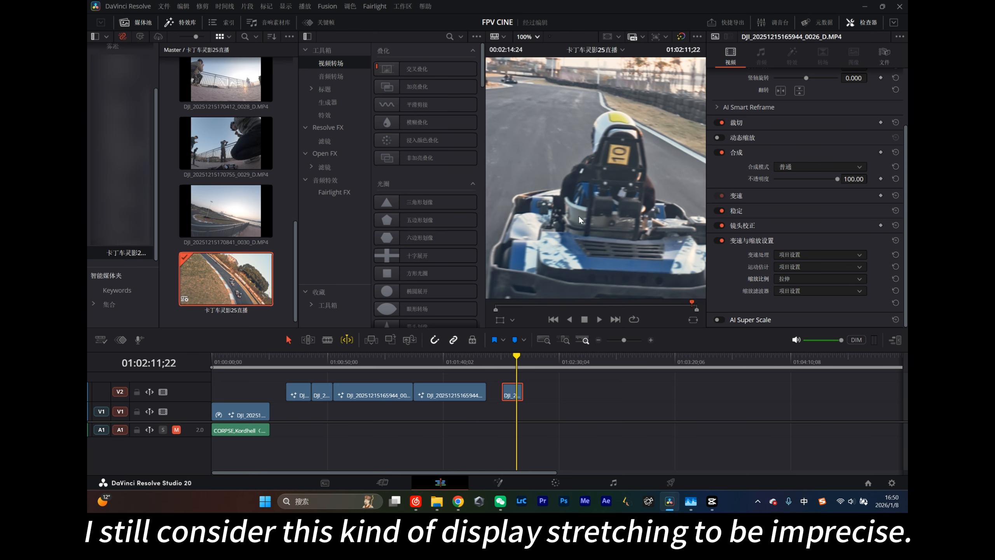
{"action": "left_click", "coordinate": [781, 276]}
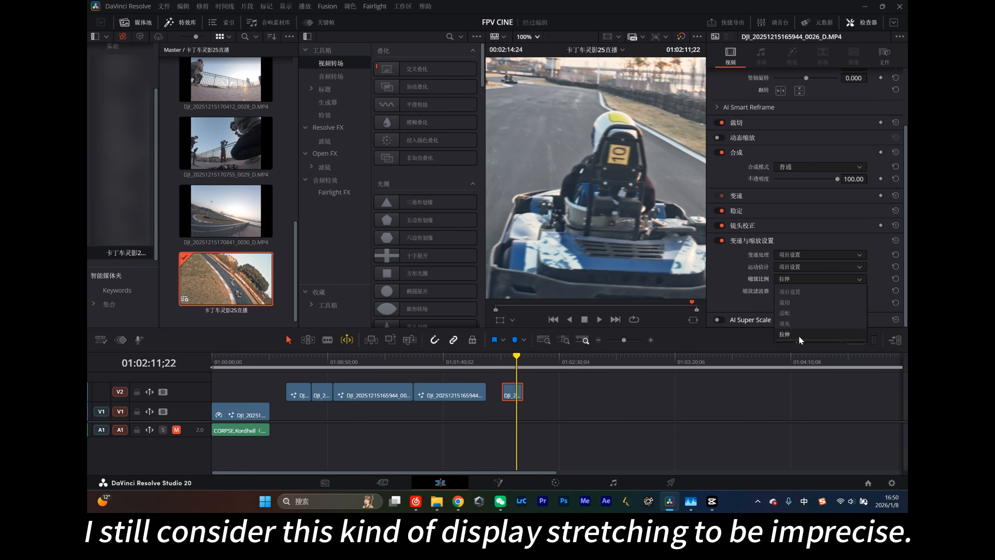
{"action": "left_click", "coordinate": [627, 403]}
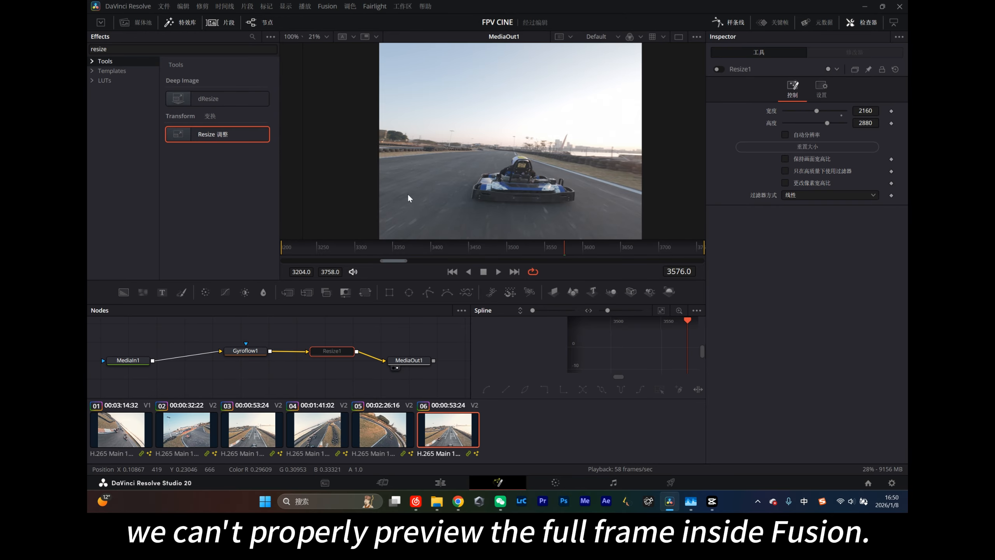
- Turn the Resize1 node back on in Fusion and set the clip's scaling to Project Settings (项目设置) on the Edit page
{"action": "left_click", "coordinate": [245, 350]}
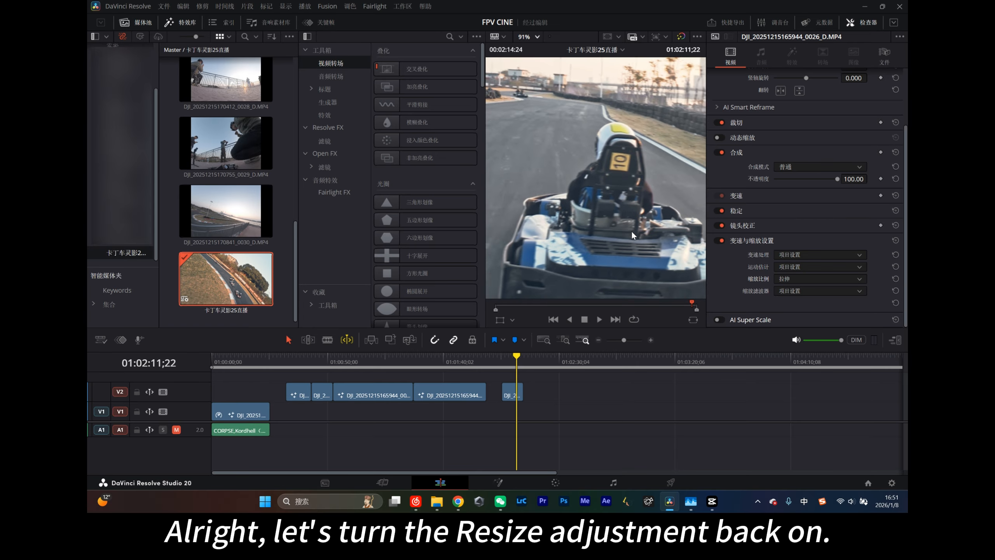
{"action": "scroll", "coordinate": [631, 230], "scroll_direction": "down", "scroll_amount": 5}
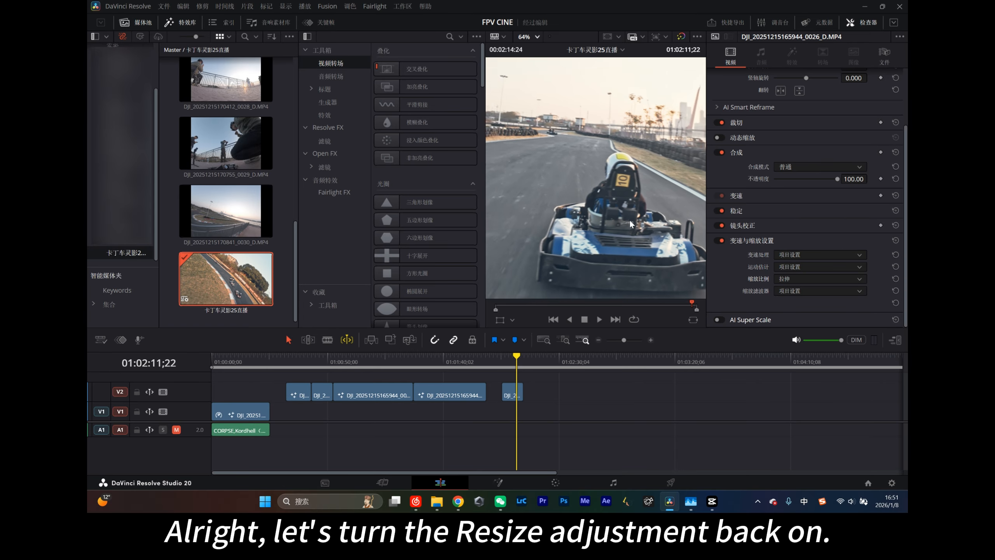
{"action": "left_click", "coordinate": [786, 279]}
{"action": "left_click", "coordinate": [803, 291]}
{"action": "scroll", "coordinate": [641, 251], "scroll_direction": "down", "scroll_amount": 2}
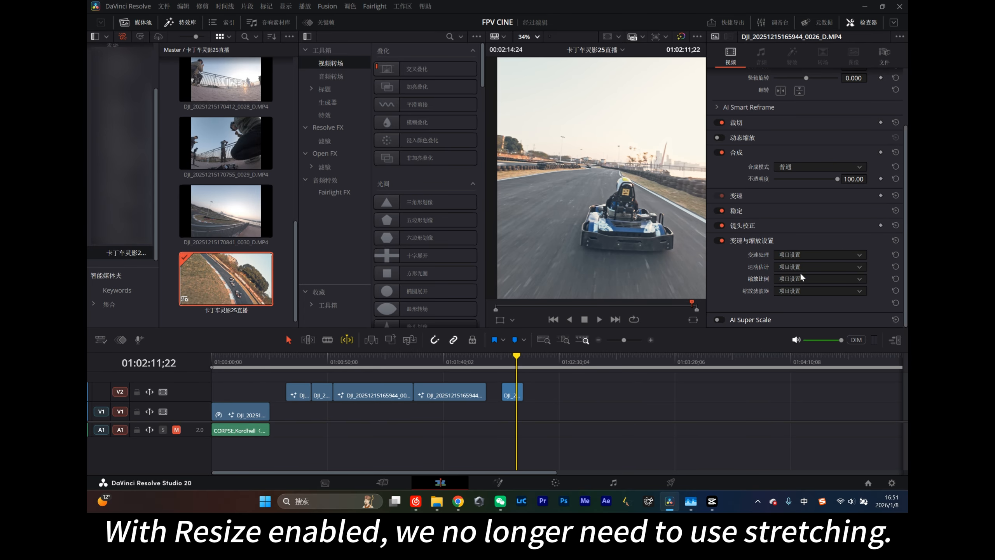